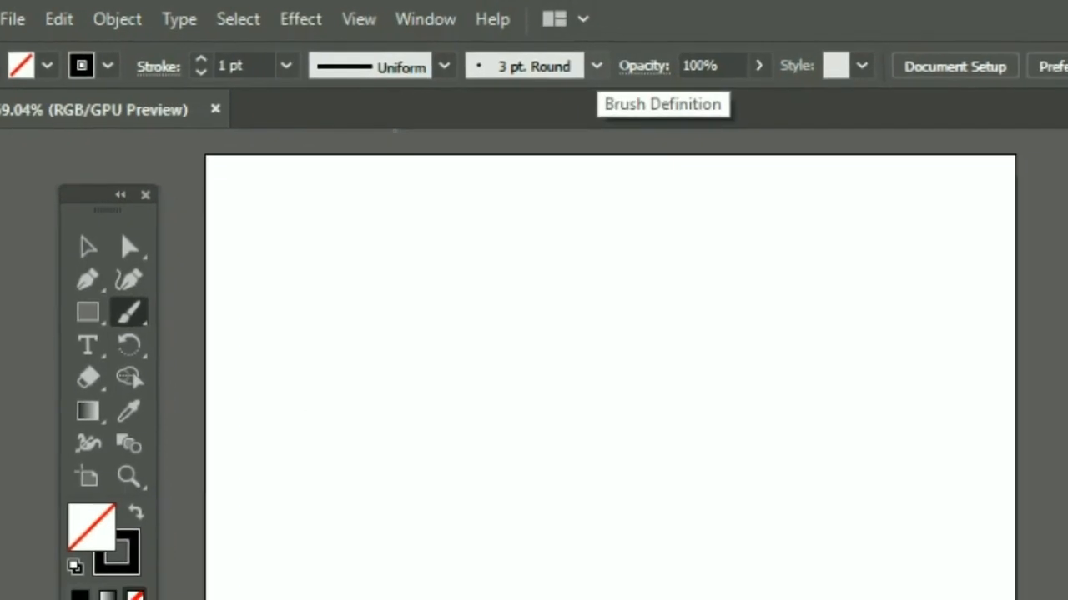
Step: Create a calligraphic brush with a 3 pt size controlled by pressure and a 3 pt variation
{"action": "left_click", "coordinate": [666, 73]}
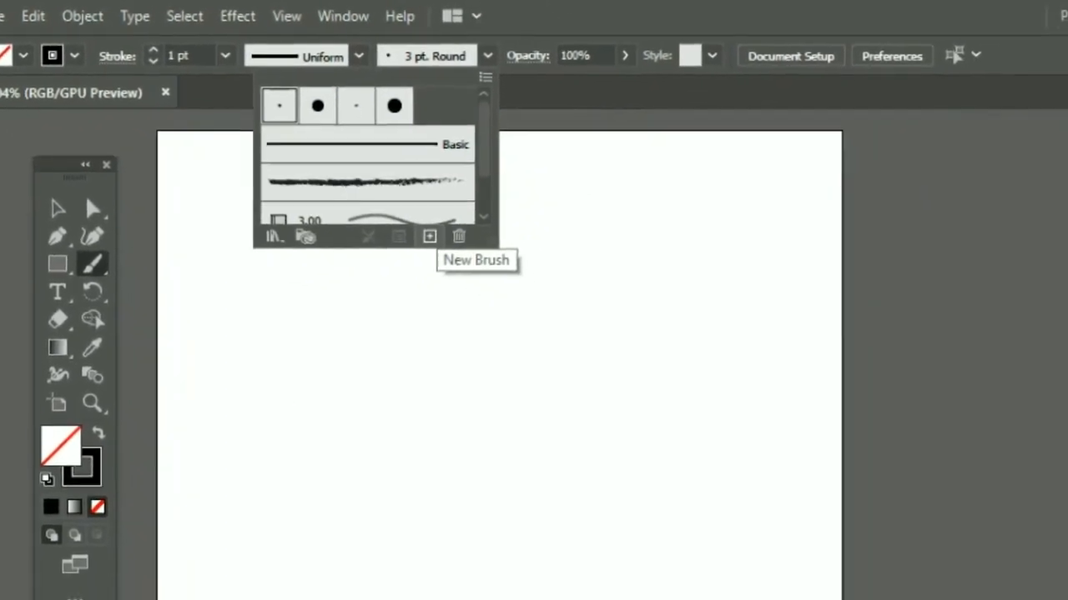
{"action": "left_click", "coordinate": [390, 219]}
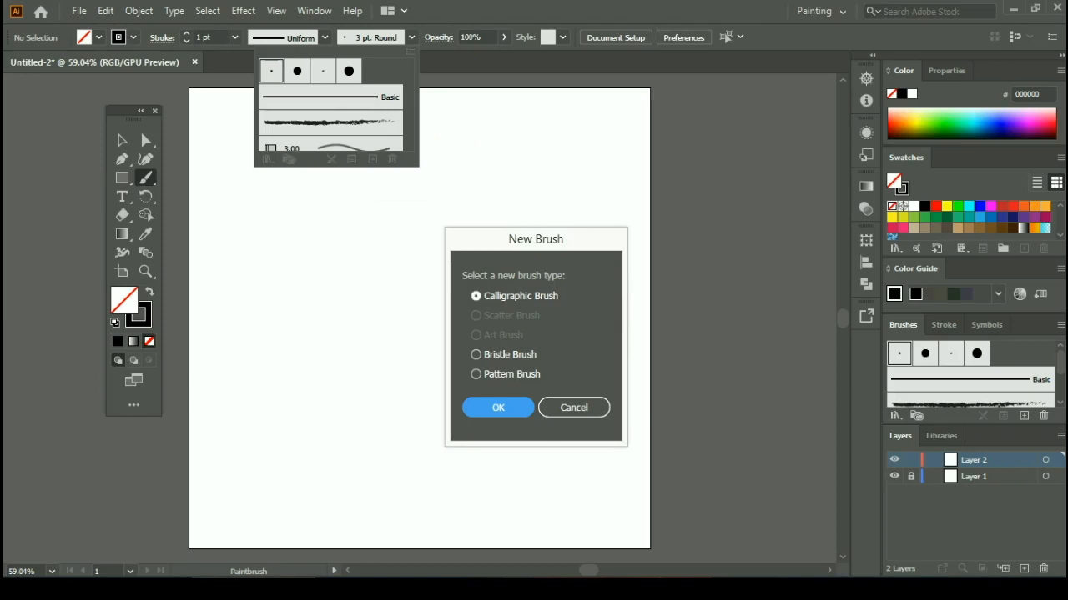
{"action": "key", "text": "Return"}
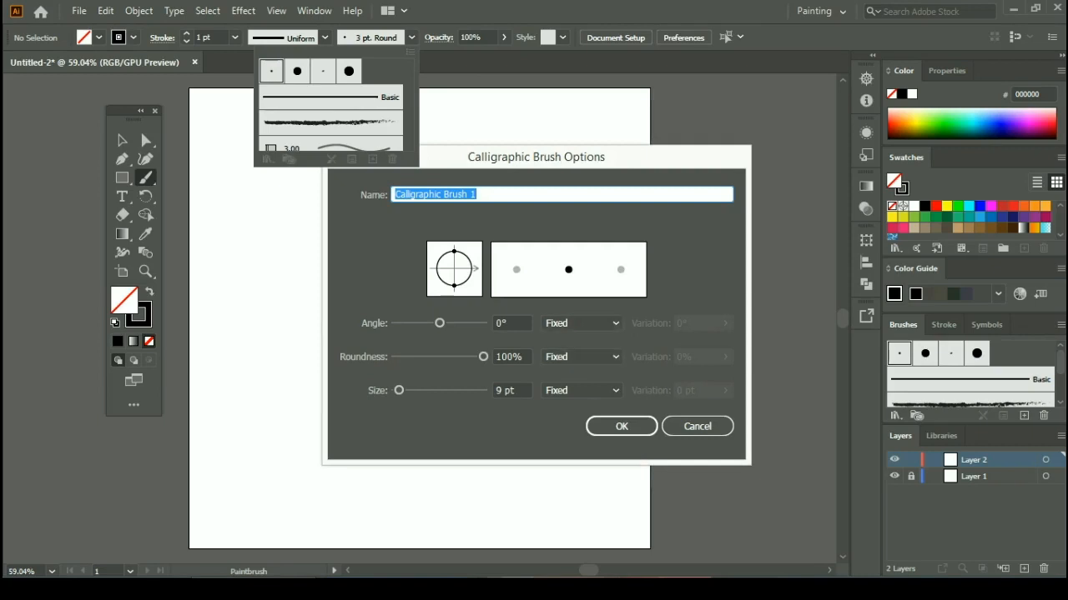
{"action": "left_click_drag", "start_coordinate": [506, 391], "coordinate": [494, 390]}
{"action": "type", "text": "3"}
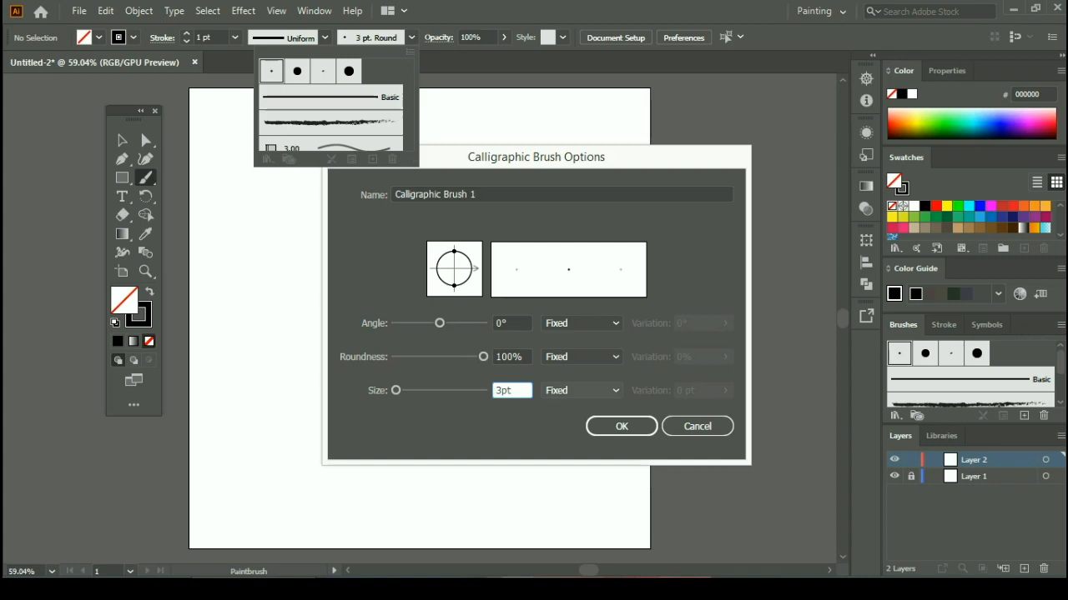
{"action": "left_click", "coordinate": [581, 390]}
{"action": "left_click", "coordinate": [578, 441]}
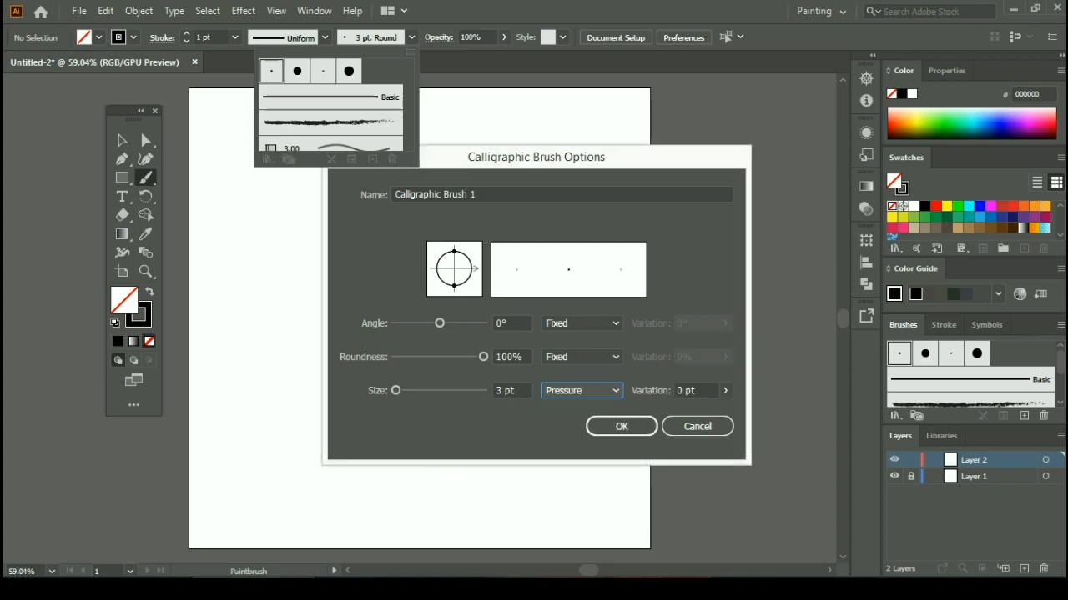
{"action": "left_click_drag", "start_coordinate": [688, 390], "coordinate": [676, 390]}
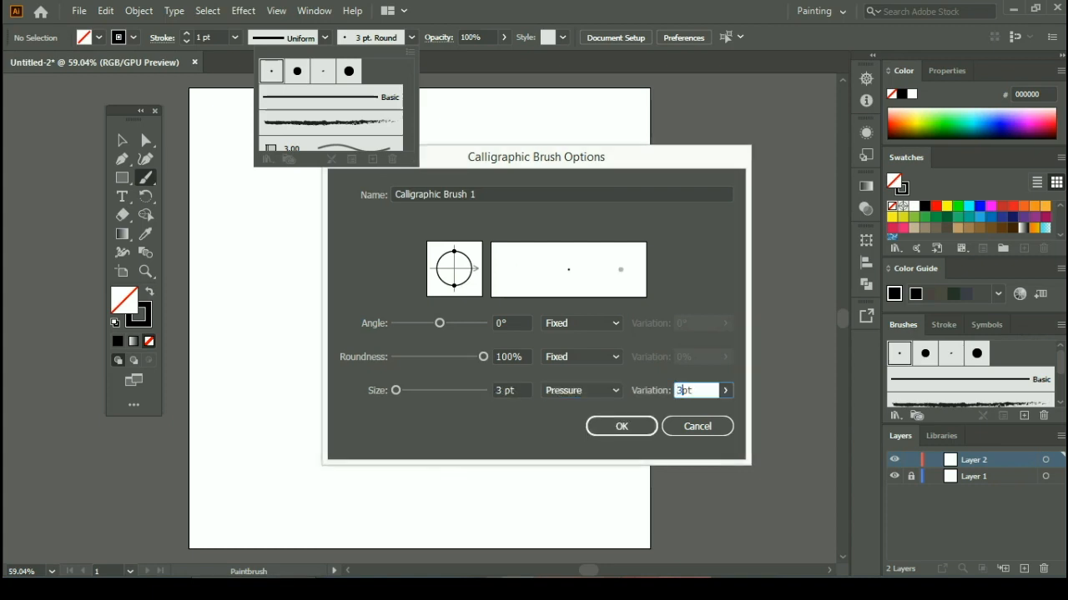
{"action": "left_click", "coordinate": [621, 426]}
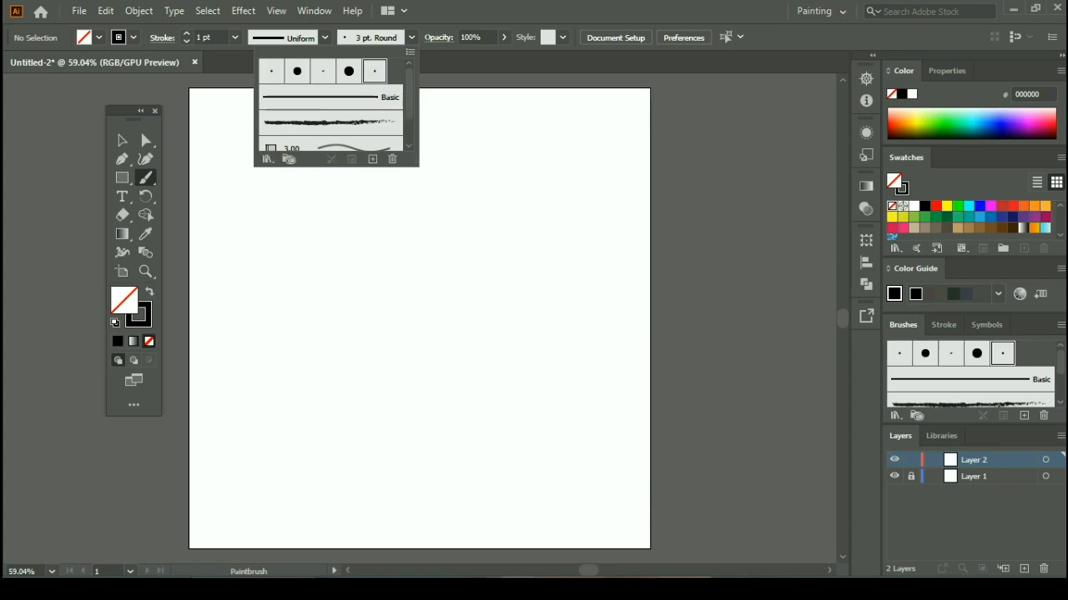
{"action": "key", "text": "Escape"}
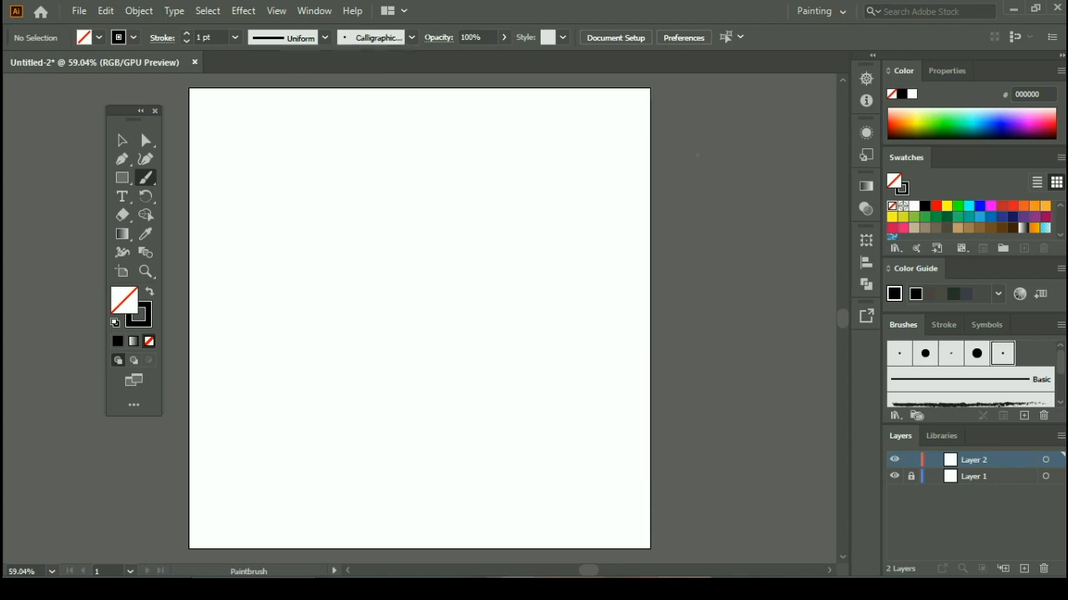
Step: Paint four S-shaped test curves on the artboard with the new calligraphic brush at 1 pt stroke weight
{"action": "mouse_move", "coordinate": [443, 140]}
{"action": "left_mouse_down"}
{"action": "mouse_move", "coordinate": [408, 162]}
{"action": "mouse_move", "coordinate": [478, 247]}
{"action": "mouse_move", "coordinate": [491, 358]}
{"action": "mouse_move", "coordinate": [437, 406]}
{"action": "mouse_move", "coordinate": [375, 412]}
{"action": "left_mouse_up"}
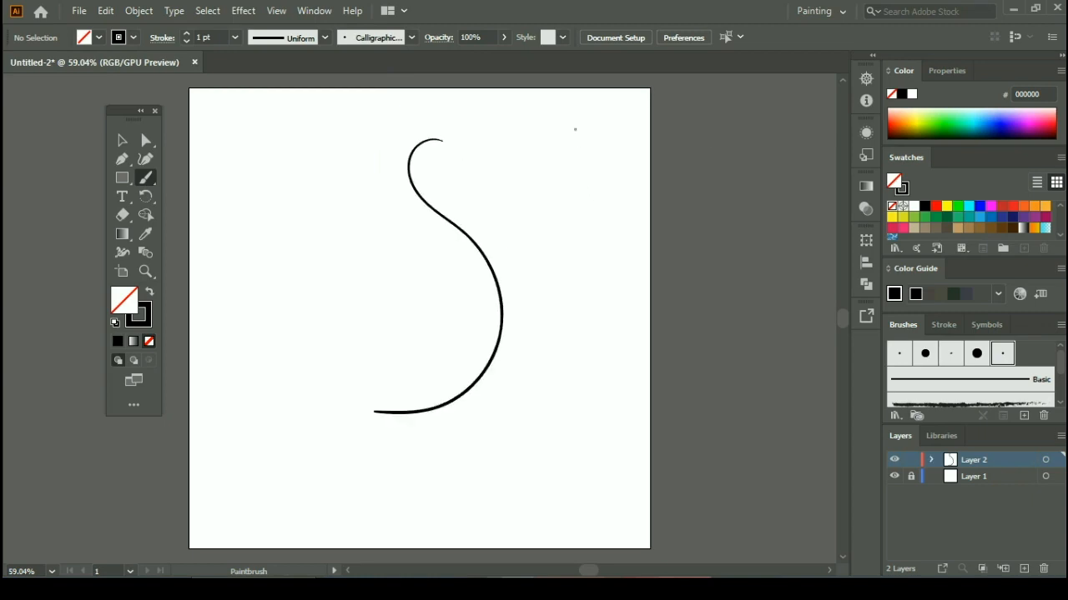
{"action": "mouse_move", "coordinate": [574, 124]}
{"action": "left_mouse_down"}
{"action": "mouse_move", "coordinate": [545, 142]}
{"action": "mouse_move", "coordinate": [607, 324]}
{"action": "mouse_move", "coordinate": [560, 411]}
{"action": "mouse_move", "coordinate": [460, 405]}
{"action": "left_mouse_up"}
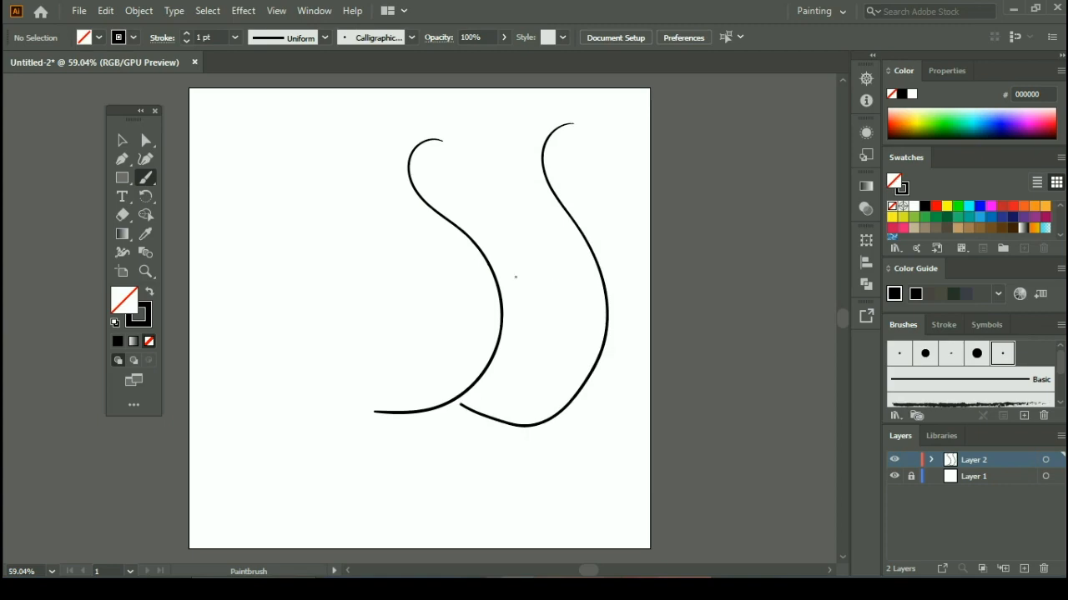
{"action": "mouse_move", "coordinate": [316, 161]}
{"action": "left_mouse_down"}
{"action": "mouse_move", "coordinate": [291, 179]}
{"action": "mouse_move", "coordinate": [284, 215]}
{"action": "mouse_move", "coordinate": [329, 259]}
{"action": "mouse_move", "coordinate": [356, 371]}
{"action": "mouse_move", "coordinate": [270, 390]}
{"action": "left_mouse_up"}
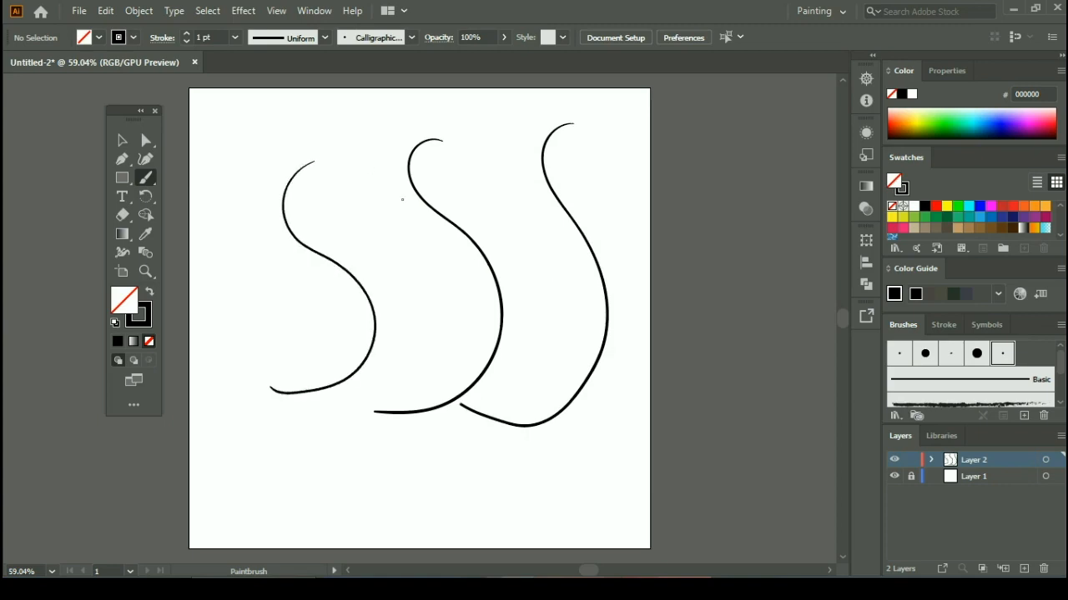
{"action": "key", "text": "ctrl+plus"}
{"action": "key", "text": "ctrl+plus"}
{"action": "key", "text": "ctrl+plus"}
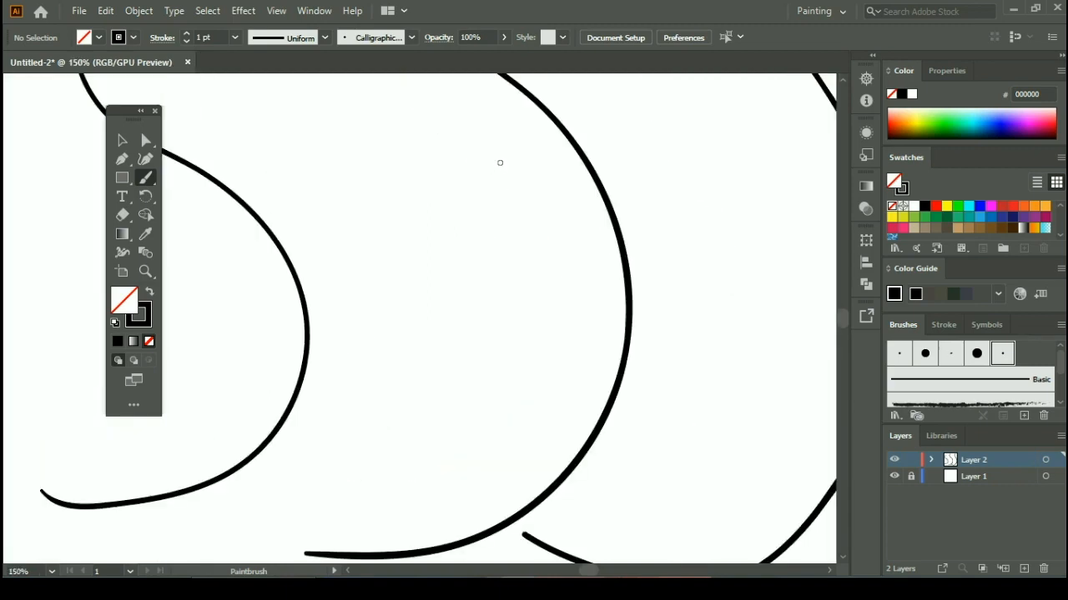
{"action": "key", "text": "ctrl+minus"}
{"action": "key", "text": "ctrl+minus"}
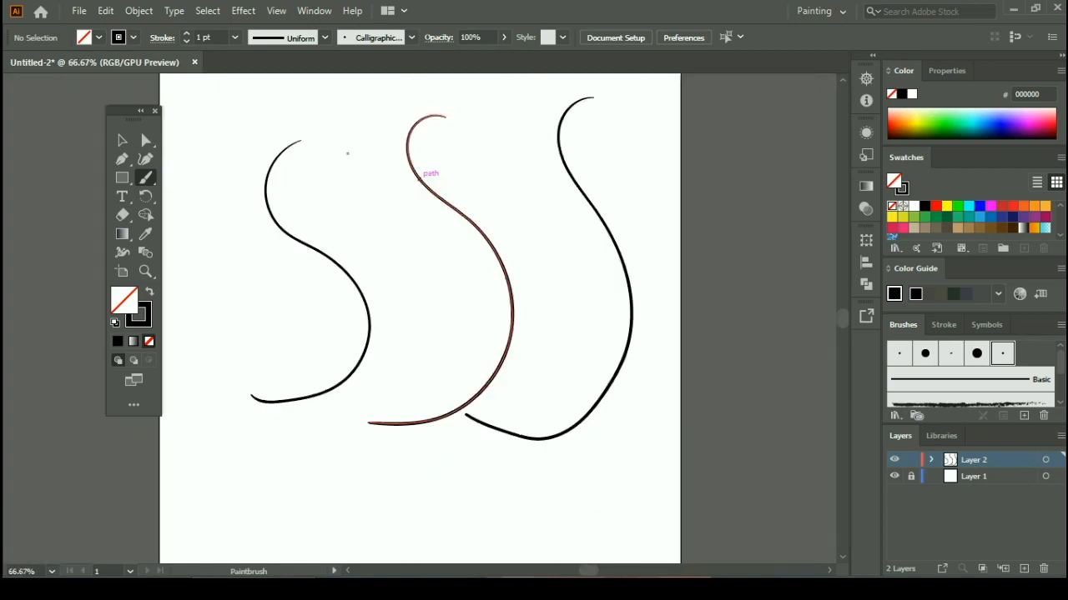
{"action": "mouse_move", "coordinate": [340, 114]}
{"action": "left_mouse_down"}
{"action": "mouse_move", "coordinate": [320, 139]}
{"action": "mouse_move", "coordinate": [410, 205]}
{"action": "mouse_move", "coordinate": [469, 302]}
{"action": "mouse_move", "coordinate": [420, 384]}
{"action": "mouse_move", "coordinate": [334, 346]}
{"action": "left_mouse_up"}
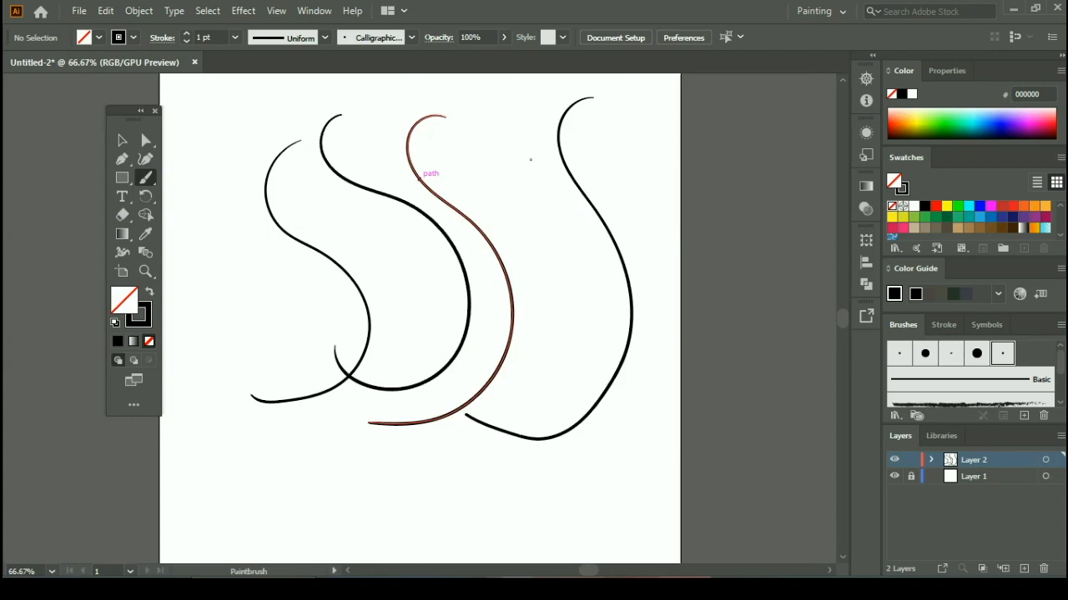
Step: Set the stroke weight to 3 pt and paint more curved test strokes with the calligraphic brush
{"action": "left_click", "coordinate": [235, 38]}
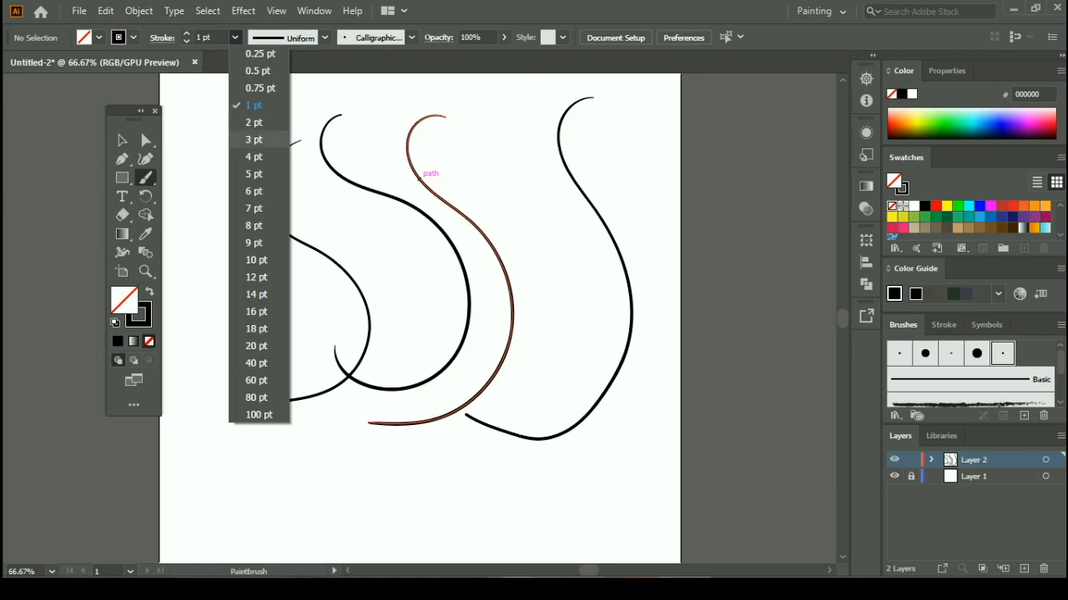
{"action": "left_click", "coordinate": [244, 139]}
{"action": "mouse_move", "coordinate": [232, 109]}
{"action": "left_mouse_down"}
{"action": "mouse_move", "coordinate": [214, 138]}
{"action": "mouse_move", "coordinate": [270, 250]}
{"action": "mouse_move", "coordinate": [200, 310]}
{"action": "mouse_move", "coordinate": [181, 267]}
{"action": "left_mouse_up"}
{"action": "mouse_move", "coordinate": [390, 231]}
{"action": "left_mouse_down"}
{"action": "mouse_move", "coordinate": [375, 246]}
{"action": "mouse_move", "coordinate": [382, 294]}
{"action": "mouse_move", "coordinate": [424, 355]}
{"action": "mouse_move", "coordinate": [385, 466]}
{"action": "mouse_move", "coordinate": [298, 475]}
{"action": "mouse_move", "coordinate": [195, 367]}
{"action": "mouse_move", "coordinate": [209, 299]}
{"action": "mouse_move", "coordinate": [284, 212]}
{"action": "mouse_move", "coordinate": [392, 184]}
{"action": "left_mouse_up"}
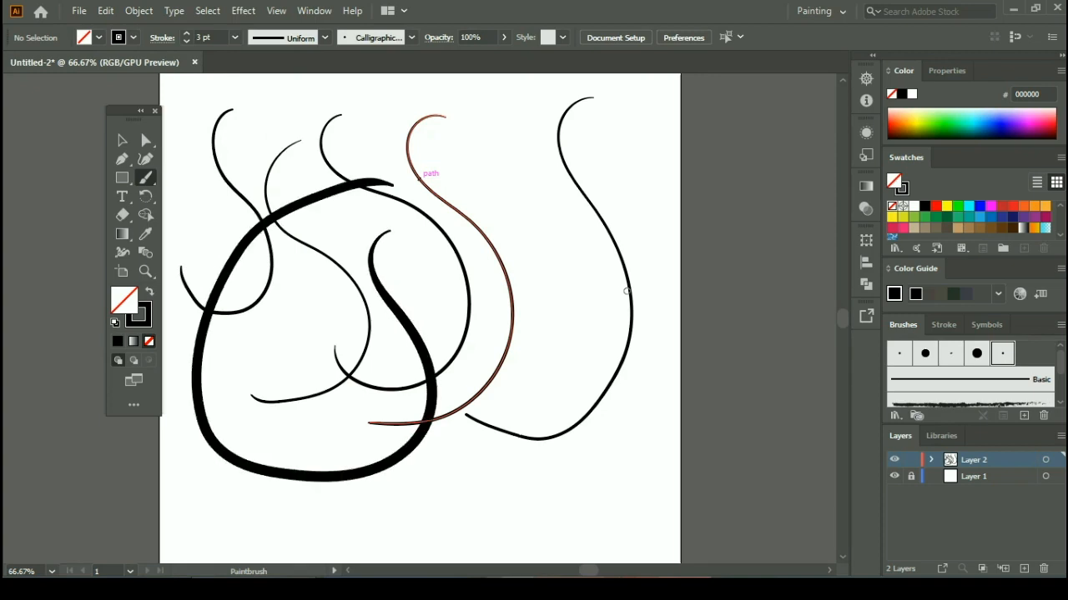
{"action": "mouse_move", "coordinate": [579, 264]}
{"action": "left_mouse_down"}
{"action": "mouse_move", "coordinate": [542, 306]}
{"action": "mouse_move", "coordinate": [586, 358]}
{"action": "mouse_move", "coordinate": [598, 446]}
{"action": "mouse_move", "coordinate": [458, 445]}
{"action": "mouse_move", "coordinate": [422, 386]}
{"action": "mouse_move", "coordinate": [471, 287]}
{"action": "left_mouse_up"}
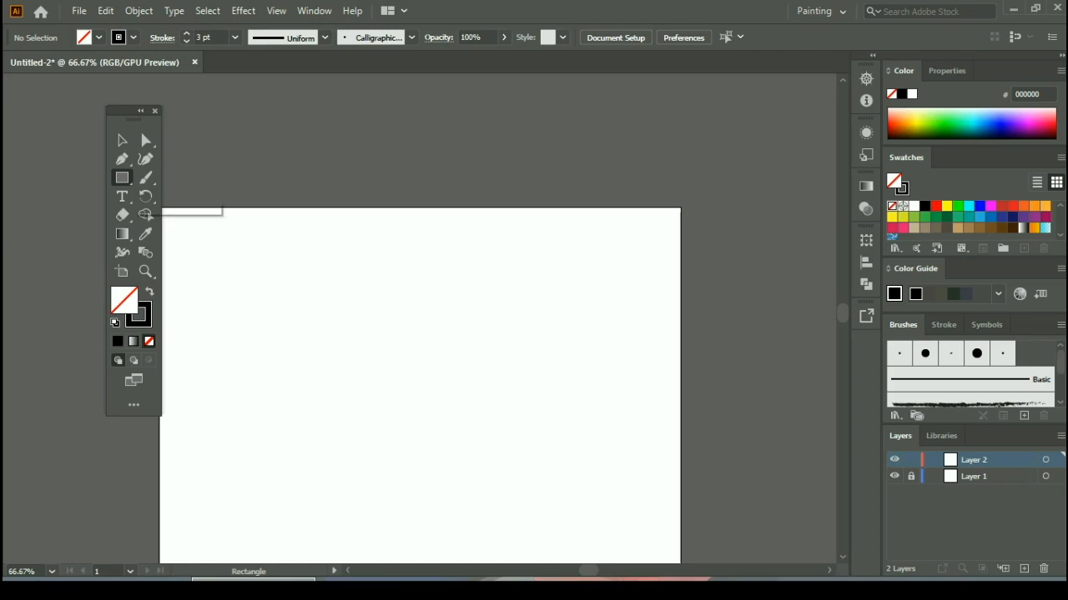
Step: Draw a very flat ellipse about 9.2 in wide above the artboard, with black fill and no stroke
{"action": "right_click", "coordinate": [123, 178]}
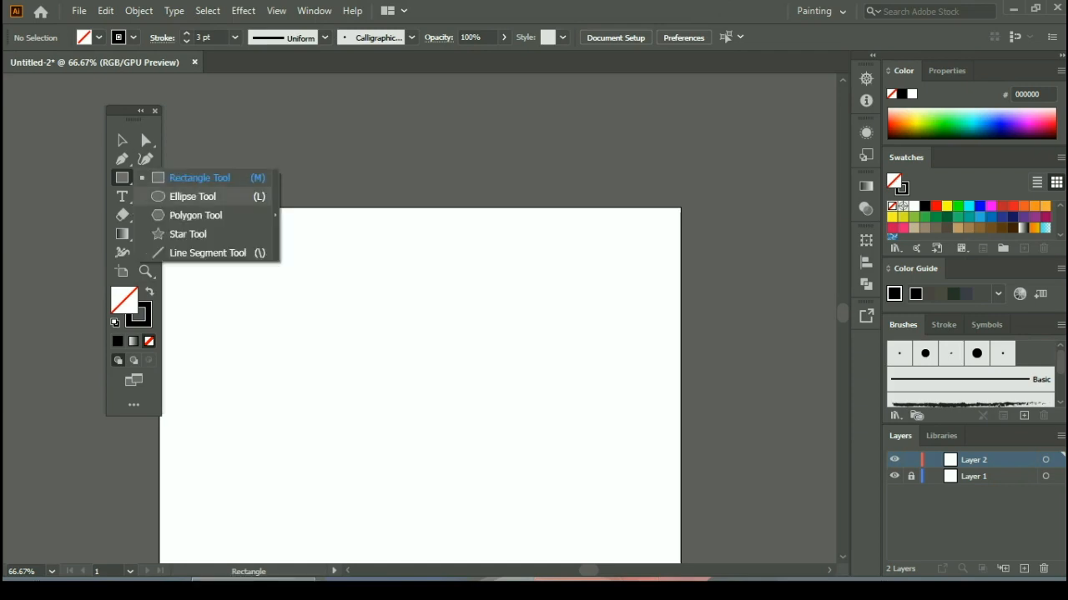
{"action": "left_click", "coordinate": [193, 196]}
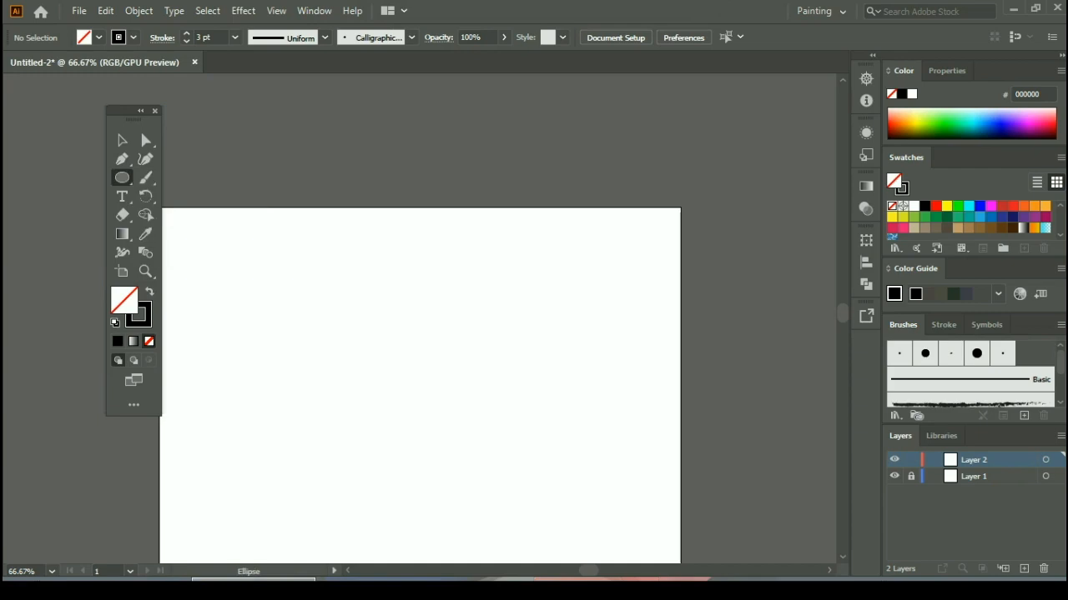
{"action": "key", "text": "shift+x"}
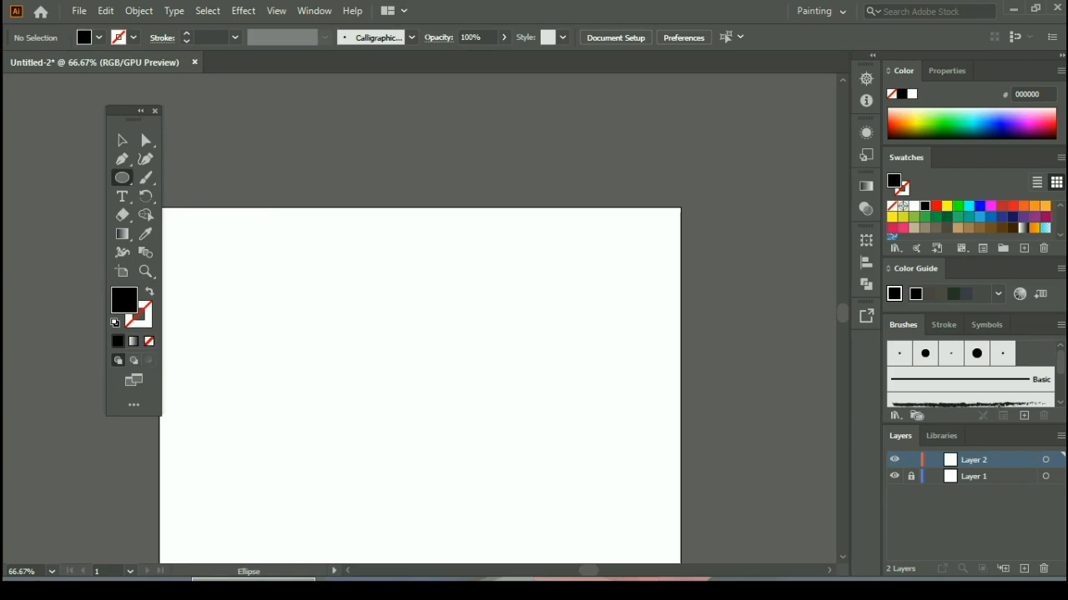
{"action": "left_click_drag", "start_coordinate": [205, 166], "coordinate": [680, 168]}
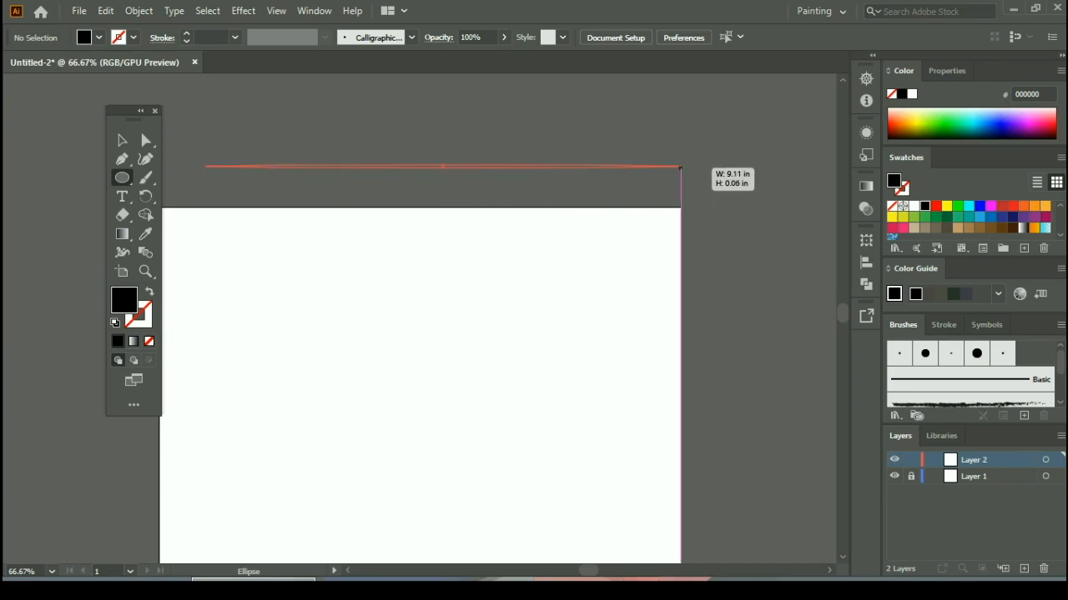
{"action": "left_click_drag", "start_coordinate": [681, 167], "coordinate": [684, 166]}
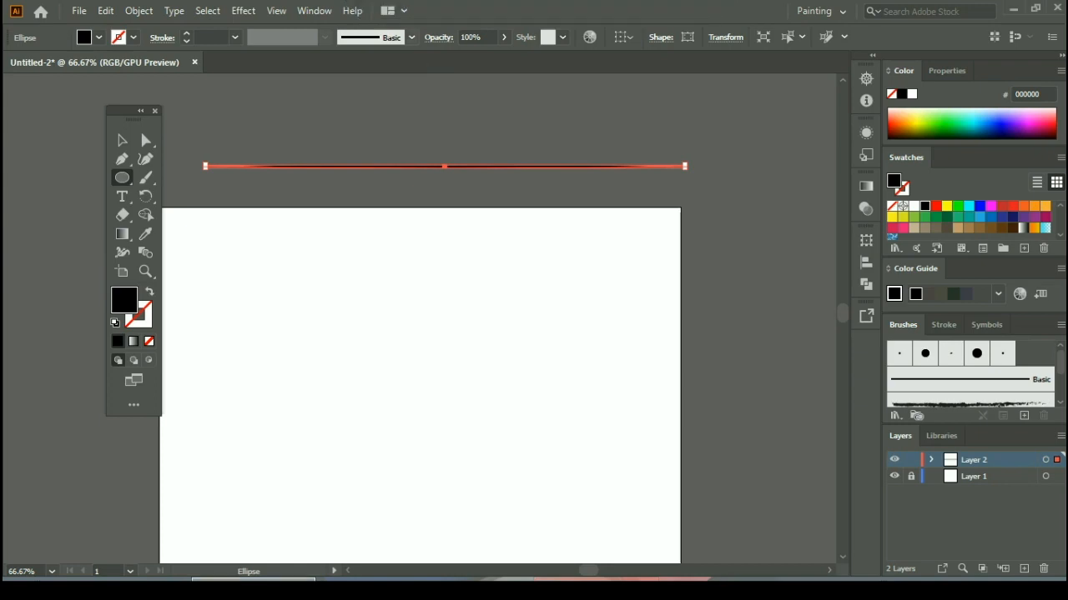
Step: Create a new art brush from the flat black ellipse, keeping the default art brush options
{"action": "left_click", "coordinate": [411, 37]}
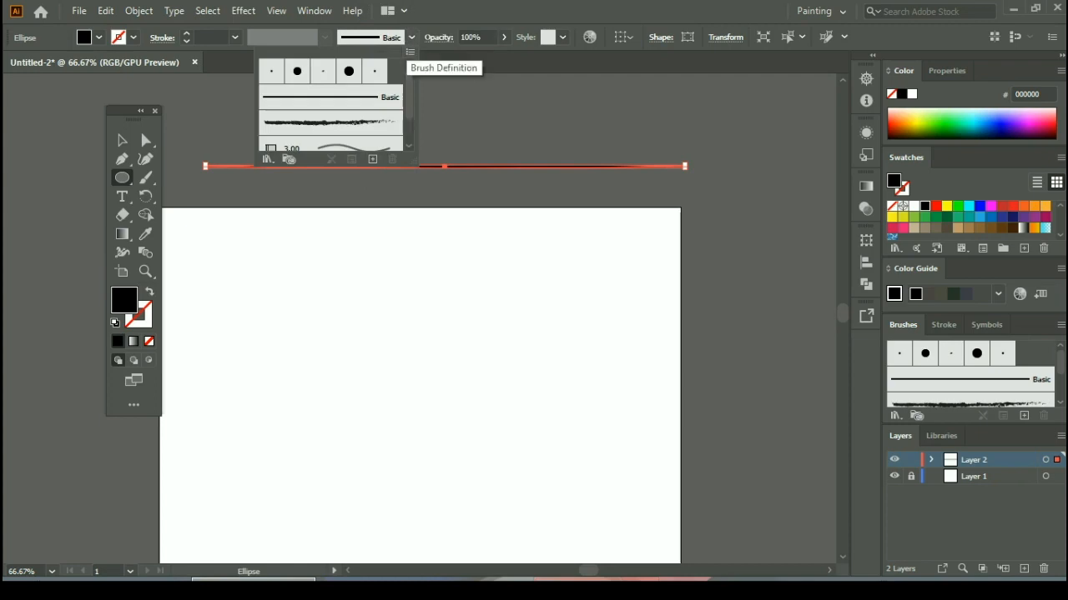
{"action": "left_click", "coordinate": [373, 159]}
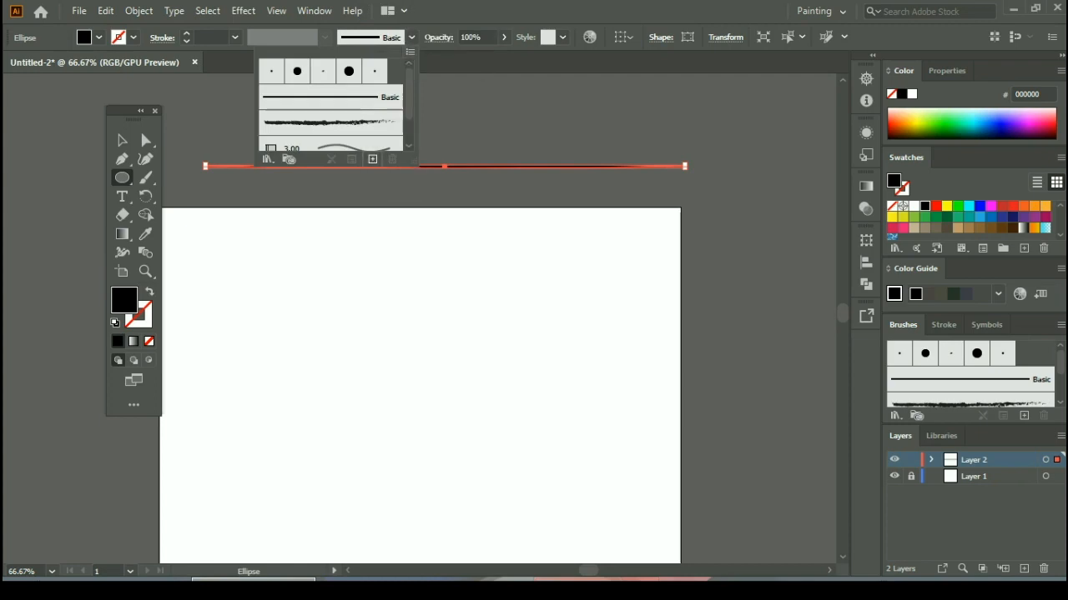
{"action": "left_click", "coordinate": [477, 335]}
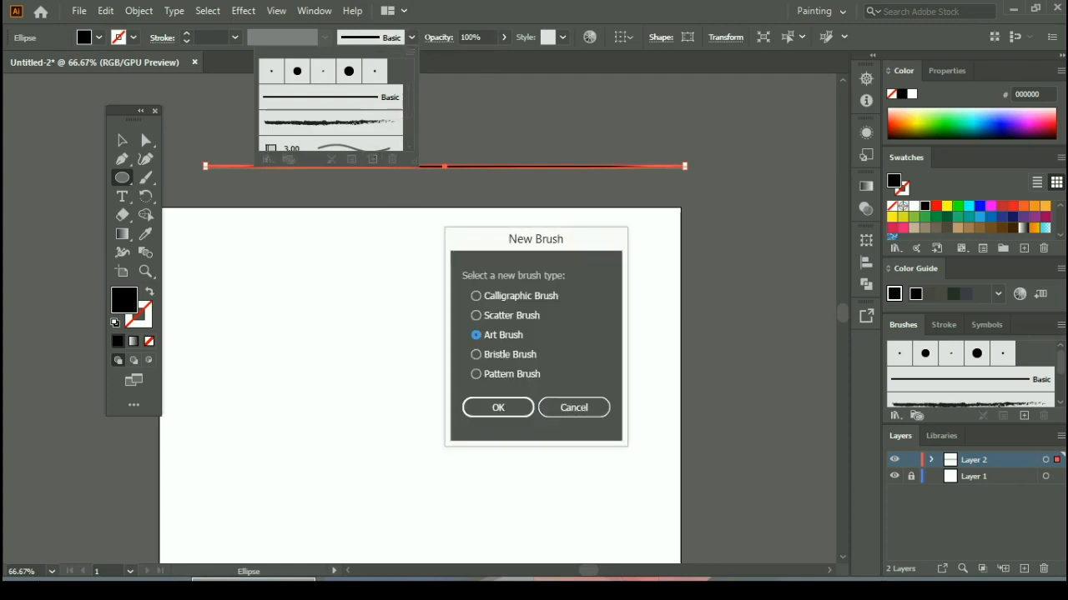
{"action": "left_click", "coordinate": [498, 407]}
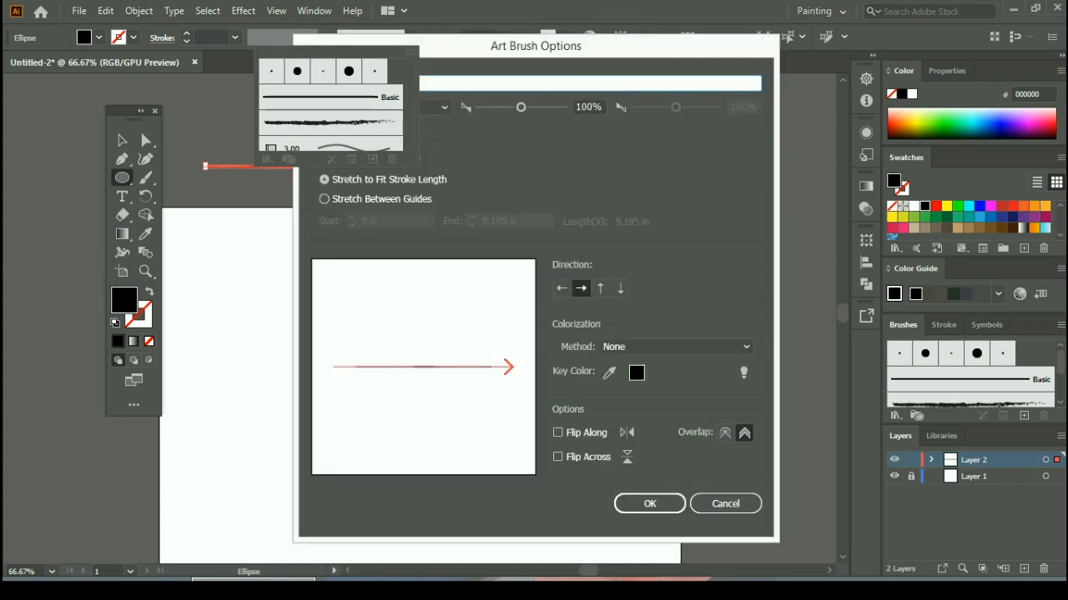
{"action": "key", "text": "Return"}
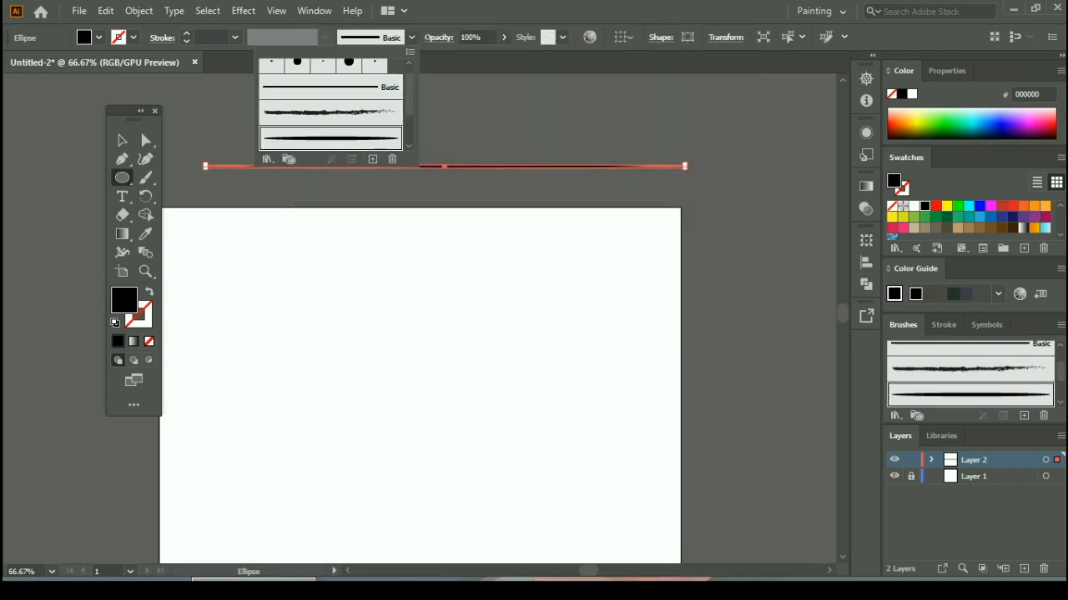
Step: Paint three curved strokes on the artboard with the new tapered art brush, using the Paintbrush tool
{"action": "left_click", "coordinate": [146, 177]}
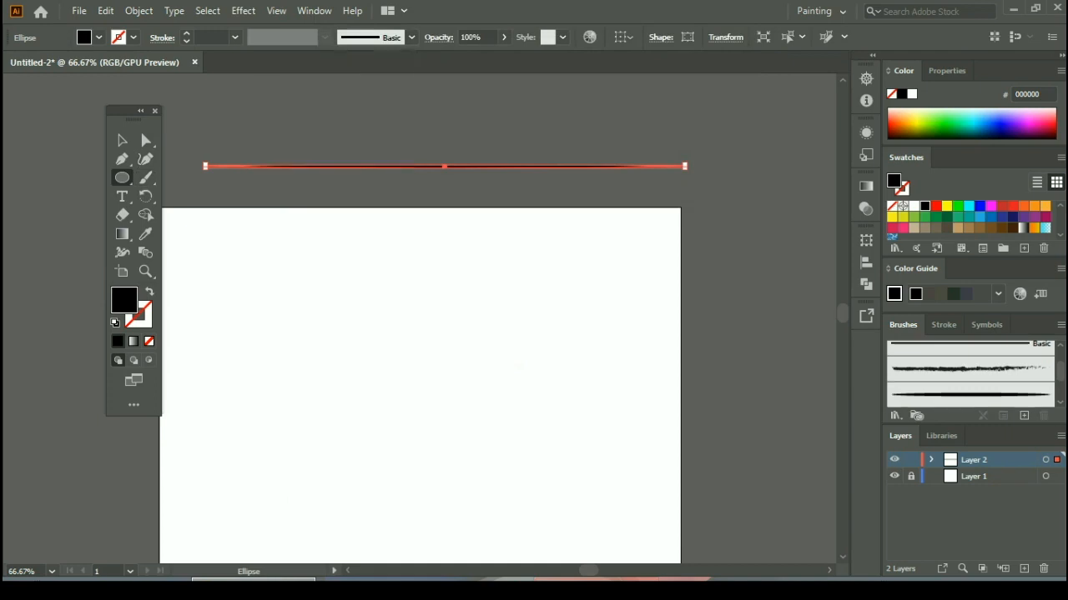
{"action": "left_click", "coordinate": [146, 178]}
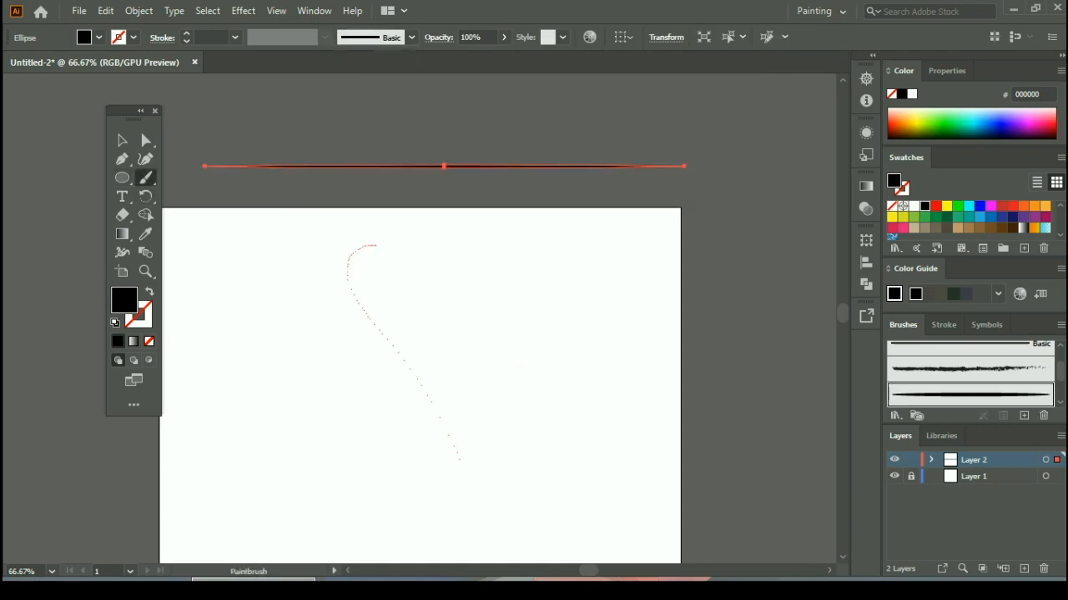
{"action": "left_click_drag", "start_coordinate": [219, 421], "coordinate": [218, 416]}
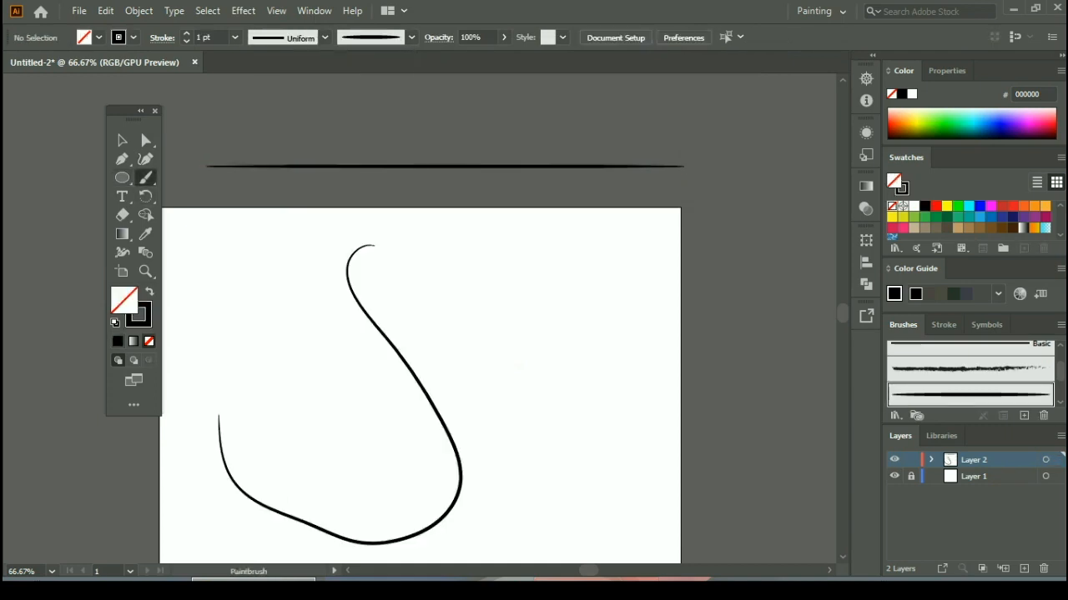
{"action": "mouse_move", "coordinate": [515, 272]}
{"action": "left_mouse_down"}
{"action": "mouse_move", "coordinate": [550, 425]}
{"action": "mouse_move", "coordinate": [454, 303]}
{"action": "left_mouse_up"}
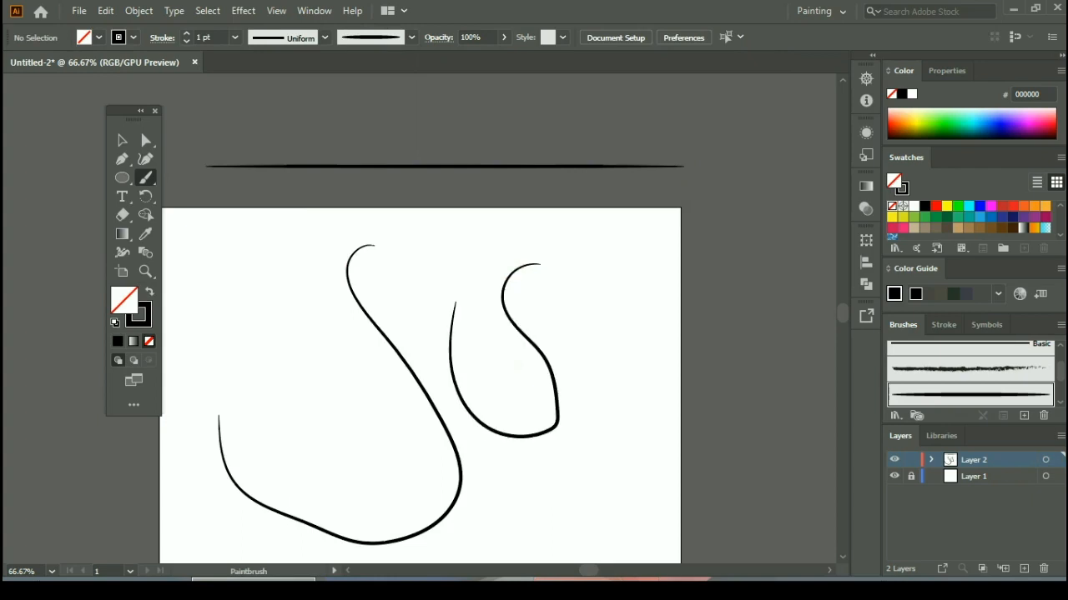
{"action": "mouse_move", "coordinate": [241, 239]}
{"action": "left_mouse_down"}
{"action": "mouse_move", "coordinate": [247, 295]}
{"action": "mouse_move", "coordinate": [278, 326]}
{"action": "mouse_move", "coordinate": [302, 403]}
{"action": "mouse_move", "coordinate": [291, 432]}
{"action": "mouse_move", "coordinate": [234, 447]}
{"action": "mouse_move", "coordinate": [205, 390]}
{"action": "mouse_move", "coordinate": [218, 334]}
{"action": "mouse_move", "coordinate": [284, 319]}
{"action": "left_mouse_up"}
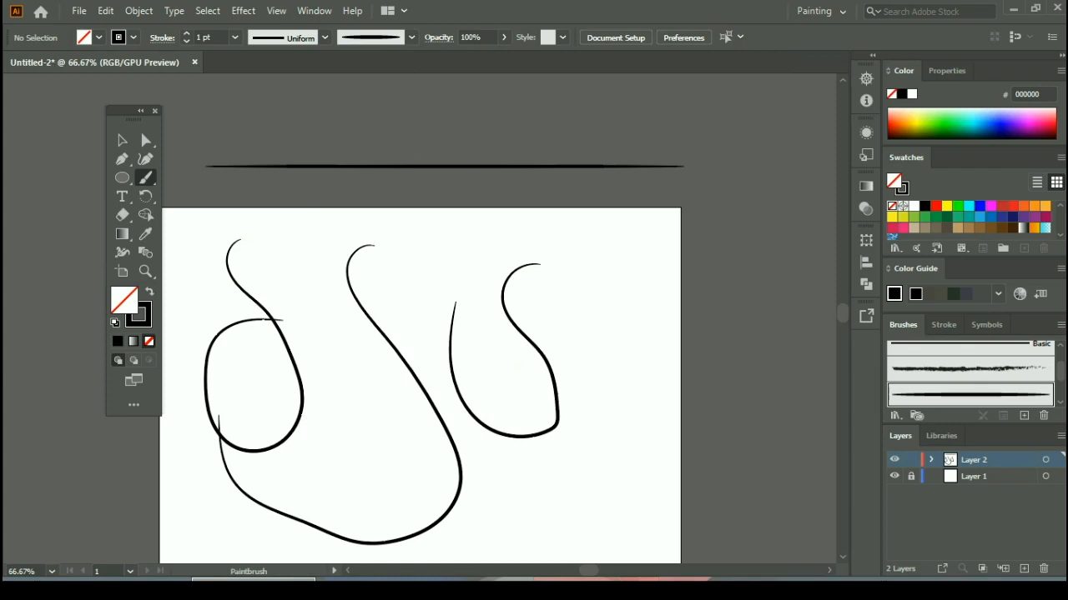
Step: Examine the tapered ends of the painted strokes and of the source ellipse up close
{"action": "key", "text": "ctrl+equal"}
{"action": "key", "text": "ctrl+equal"}
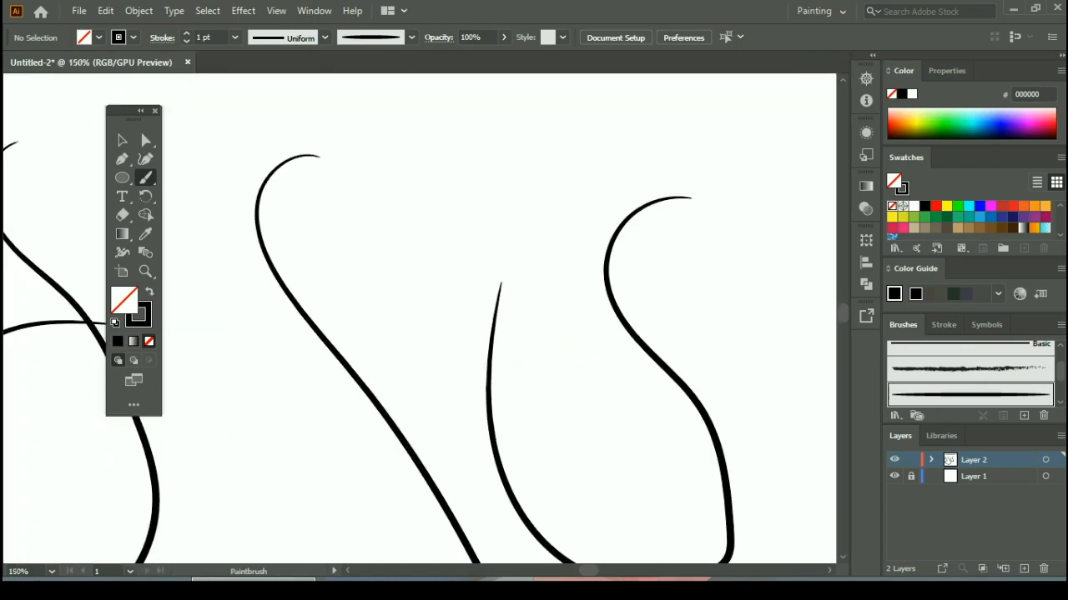
{"action": "key", "text": "space"}
{"action": "mouse_move", "coordinate": [351, 187]}
{"action": "left_mouse_down"}
{"action": "mouse_move", "coordinate": [506, 417]}
{"action": "mouse_move", "coordinate": [646, 527]}
{"action": "left_mouse_up"}
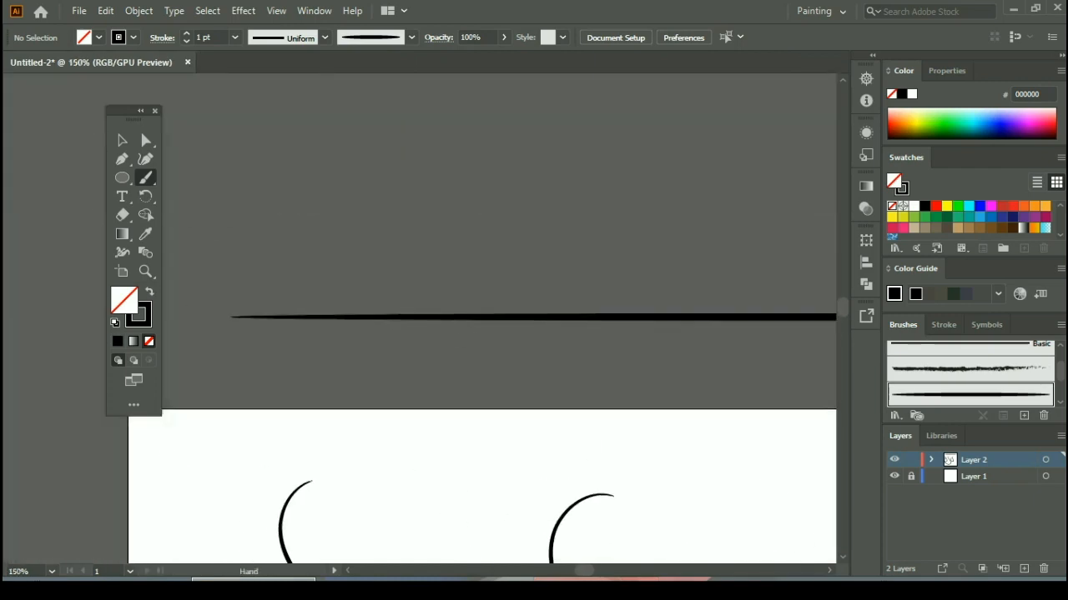
{"action": "left_click_drag", "start_coordinate": [809, 434], "coordinate": [623, 331]}
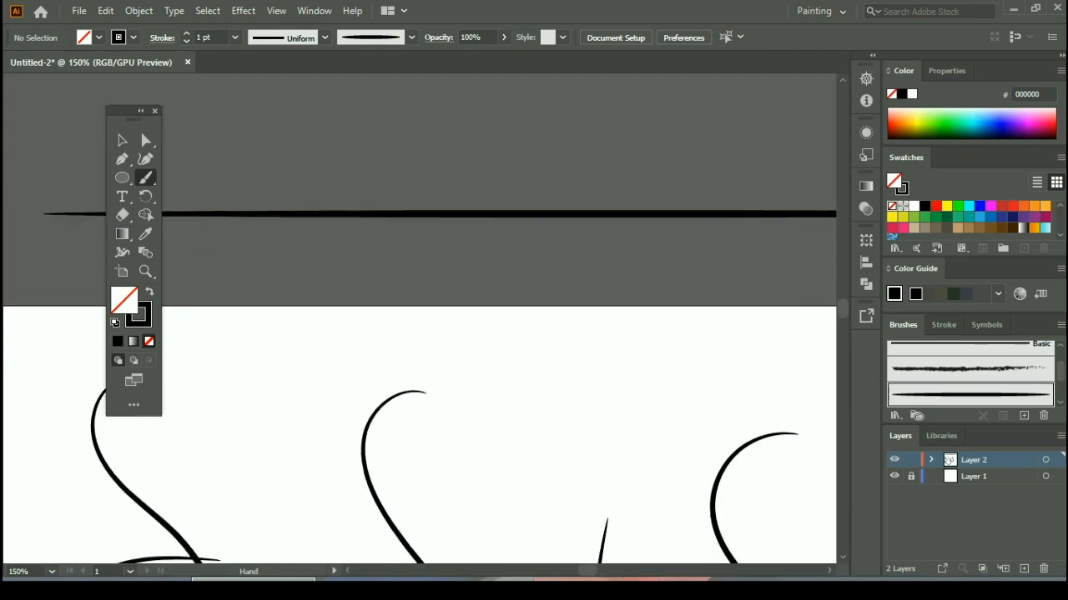
{"action": "scroll", "coordinate": [503, 318], "scroll_direction": "down", "scroll_amount": 5}
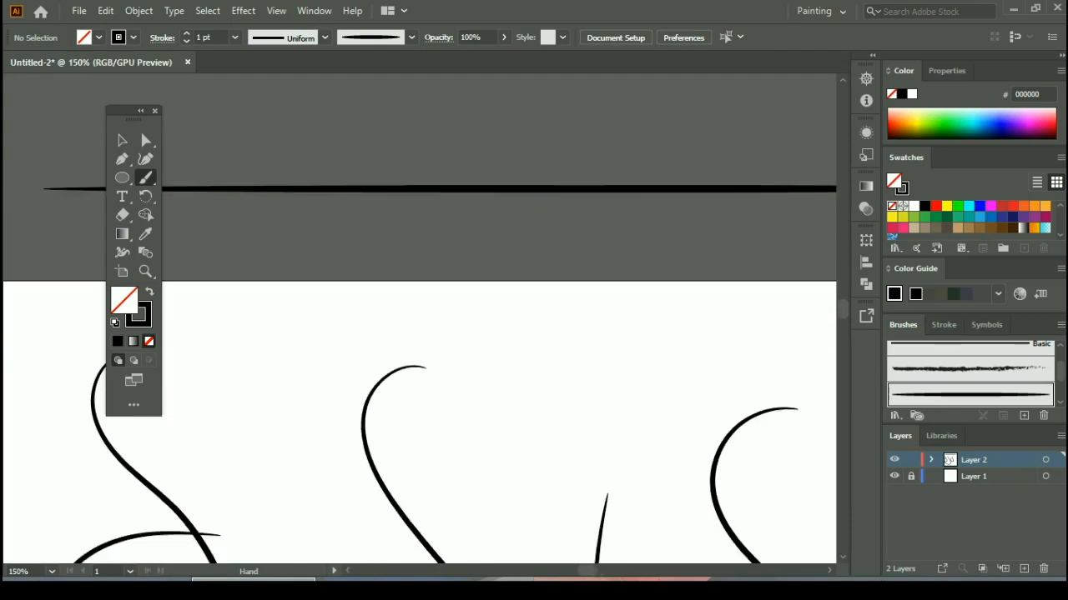
{"action": "left_click_drag", "start_coordinate": [439, 338], "coordinate": [421, 300]}
{"action": "key", "text": "ctrl+minus"}
{"action": "key", "text": "ctrl+minus"}
Step: Paint two more large looping strokes across the lower half of the artboard with the tapered art brush
{"action": "left_click_drag", "start_coordinate": [395, 193], "coordinate": [289, 345]}
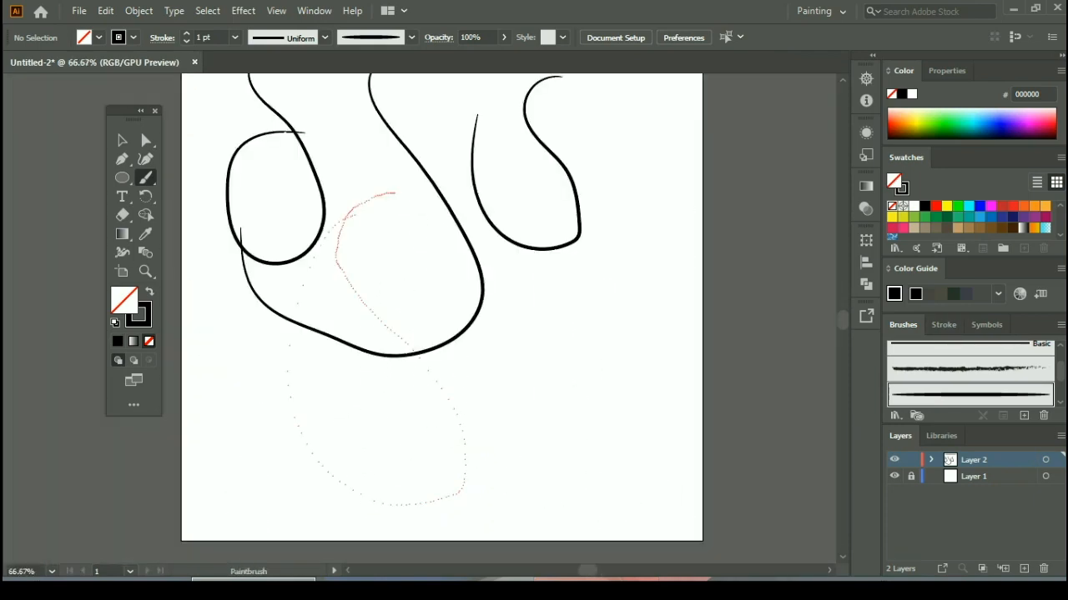
{"action": "left_click_drag", "start_coordinate": [303, 282], "coordinate": [349, 216]}
{"action": "left_click_drag", "start_coordinate": [581, 261], "coordinate": [387, 344]}
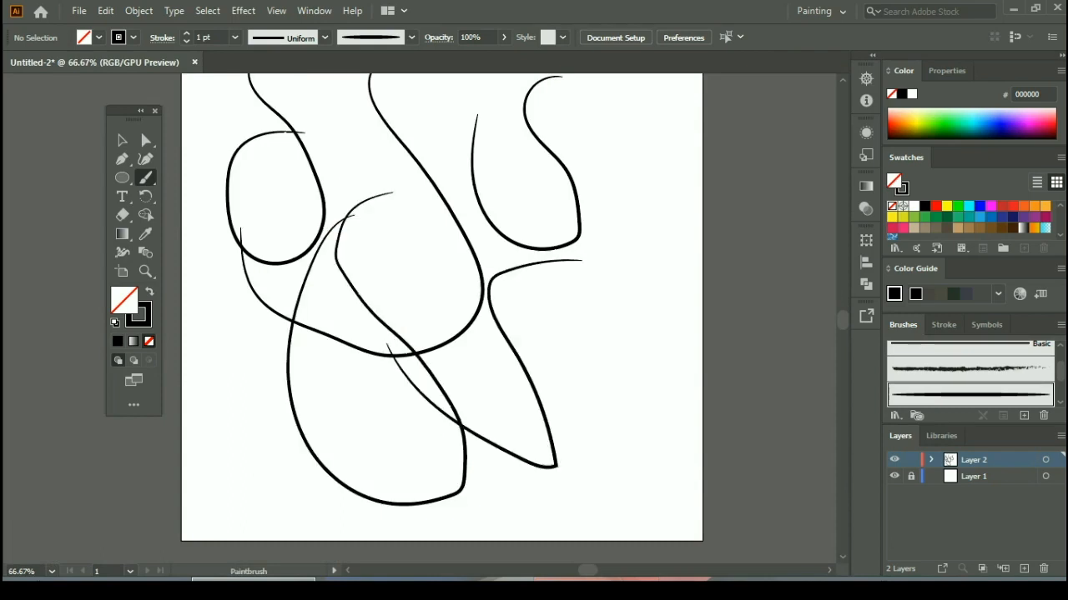